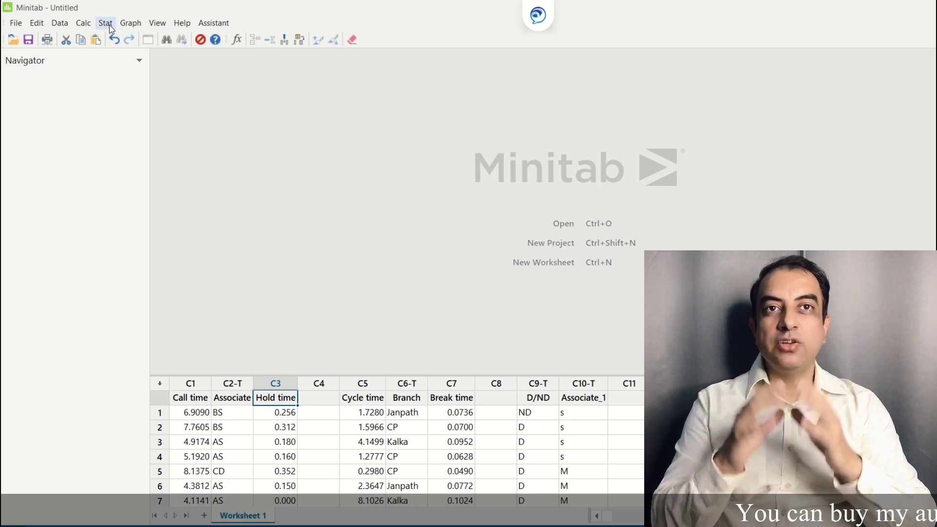
Generate a Graphical Summary of C1 Call time (mean 7.1046, StDev 1.7972, AD p-value 0.143)
click(107, 24)
mouse_move(115, 44)
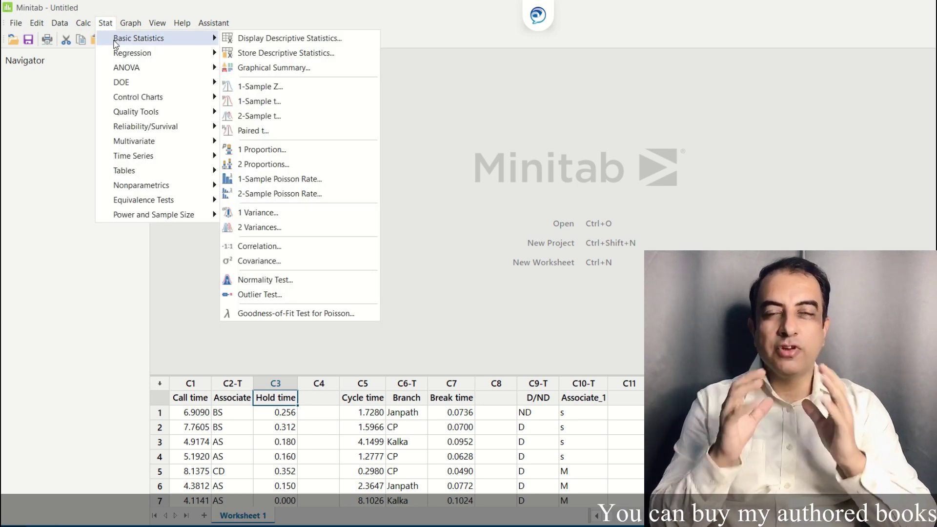
click(338, 69)
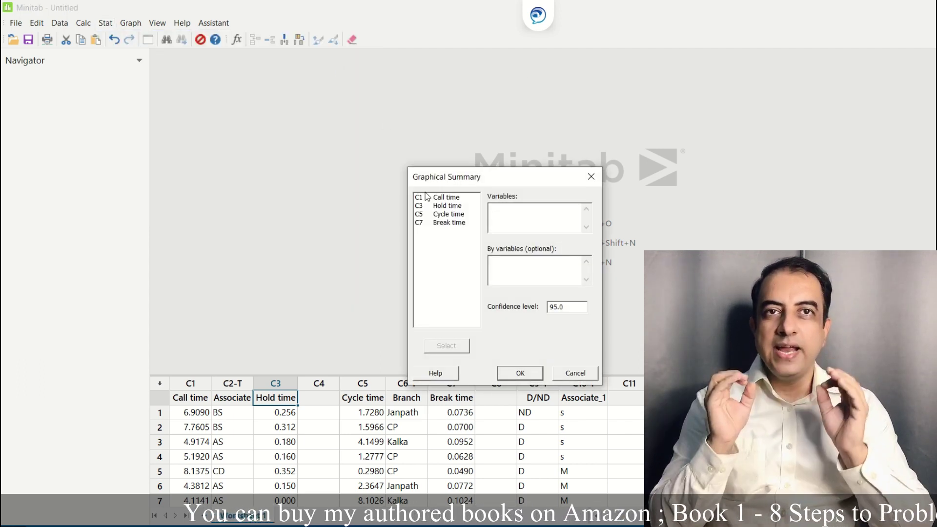
double_click(445, 197)
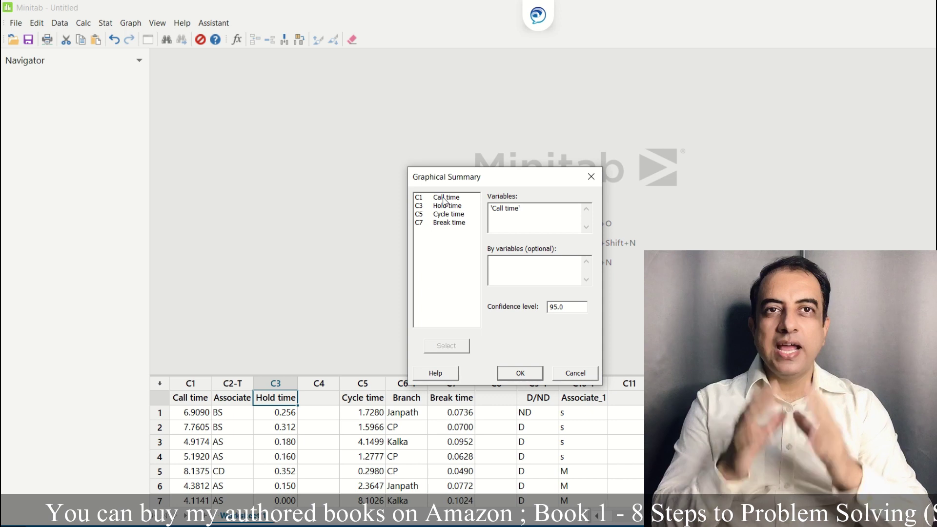
click(518, 374)
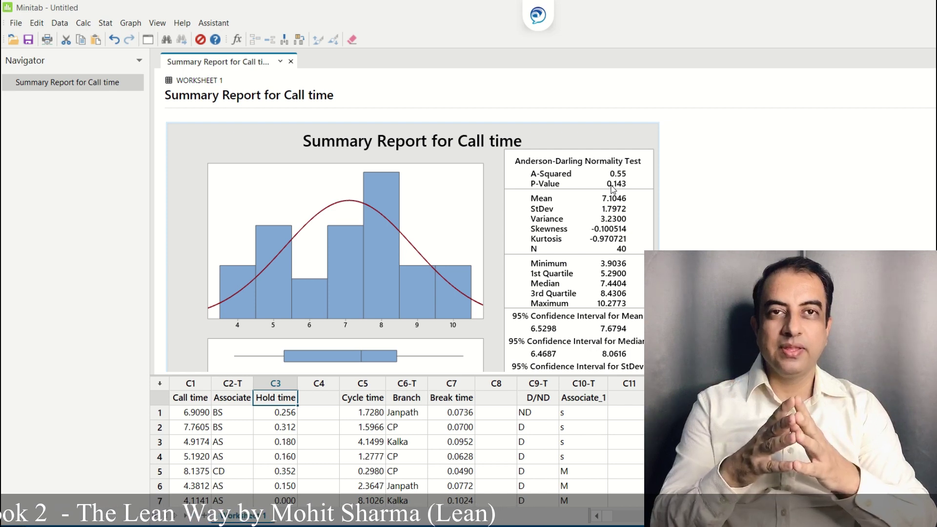
Run One-Way ANOVA with response Call time and factor Associate, then review the results (p 0.000, R-sq 80.55%)
click(105, 23)
mouse_move(161, 68)
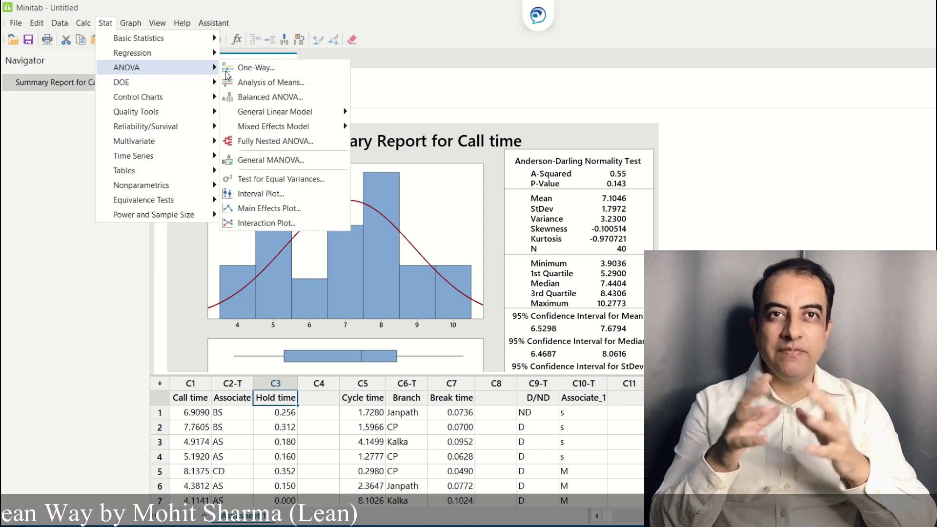
click(329, 69)
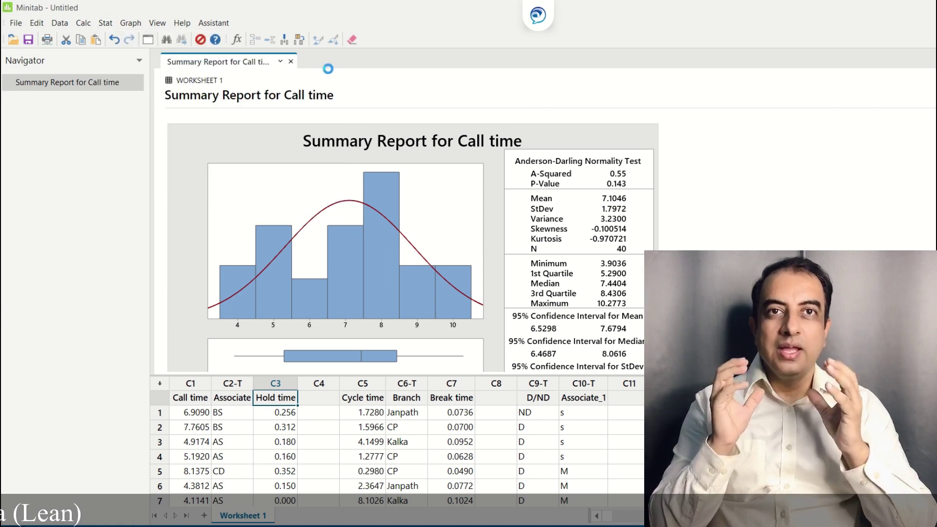
click(492, 198)
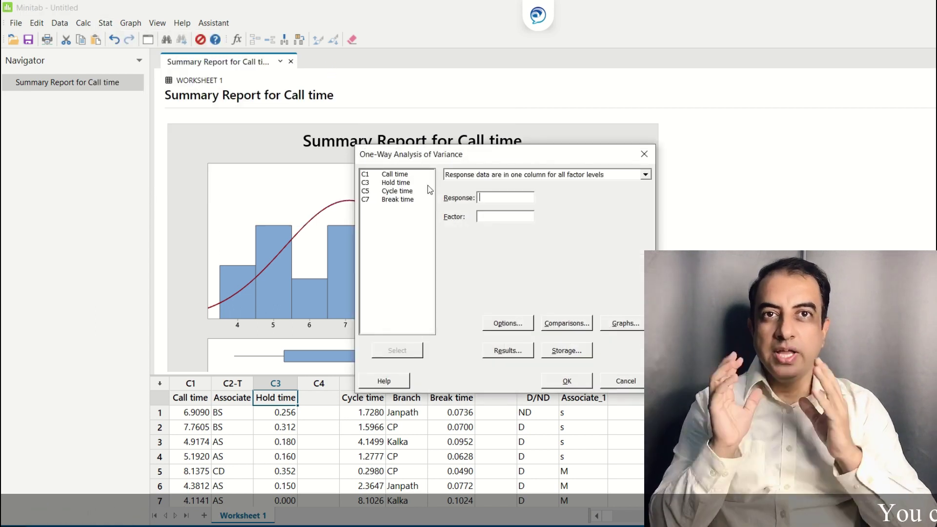
double_click(402, 174)
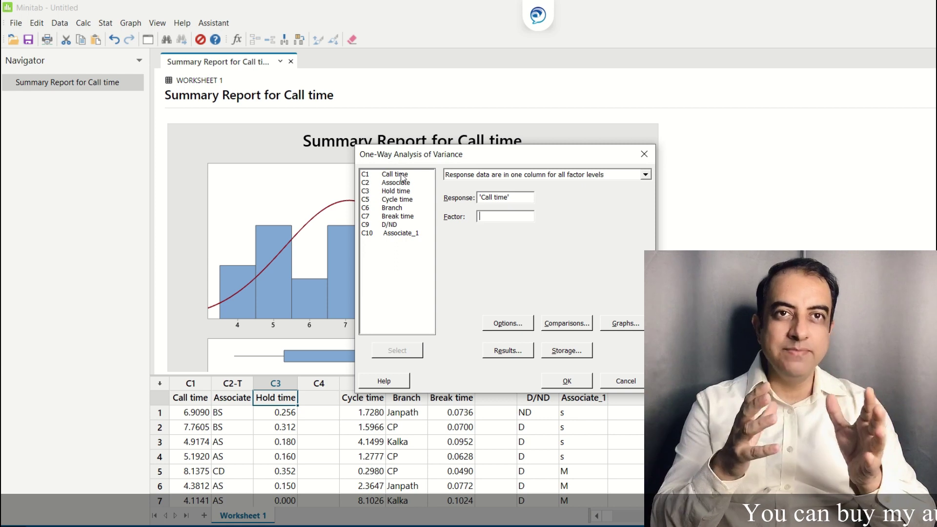
double_click(401, 183)
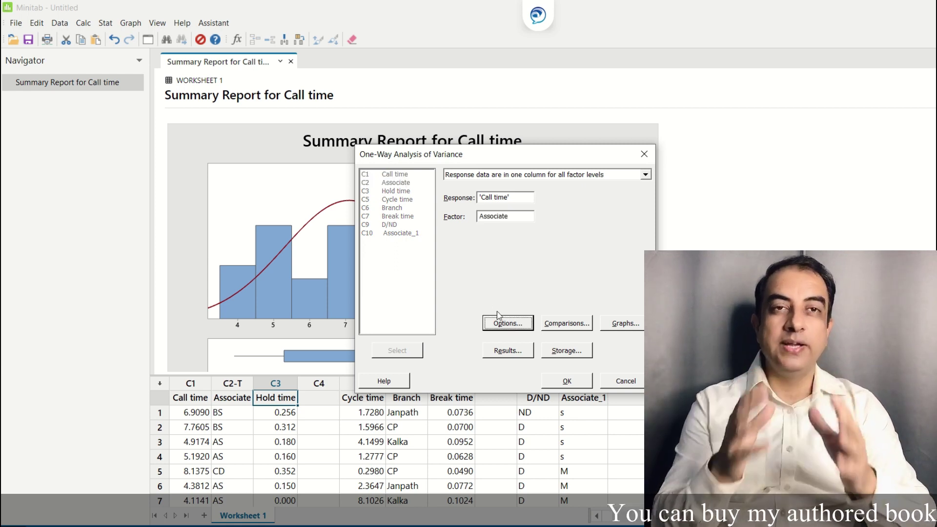
click(568, 381)
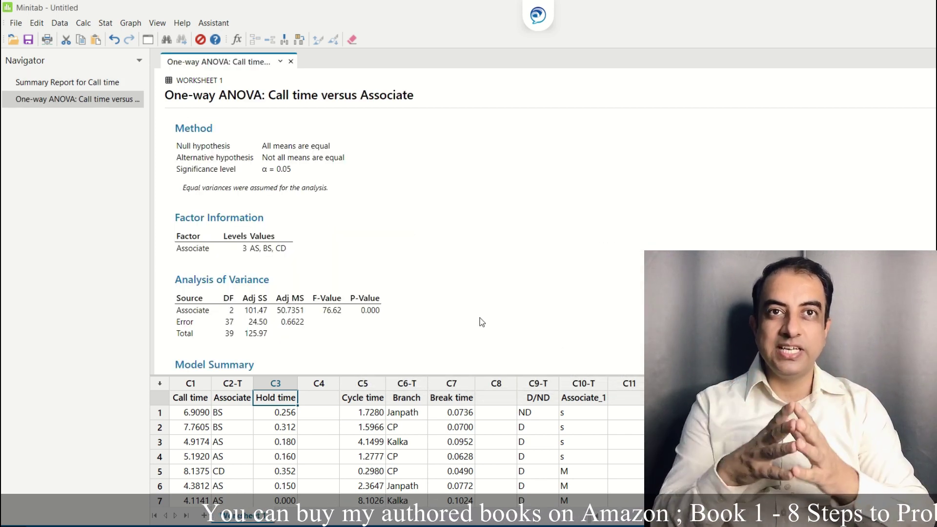
click(372, 321)
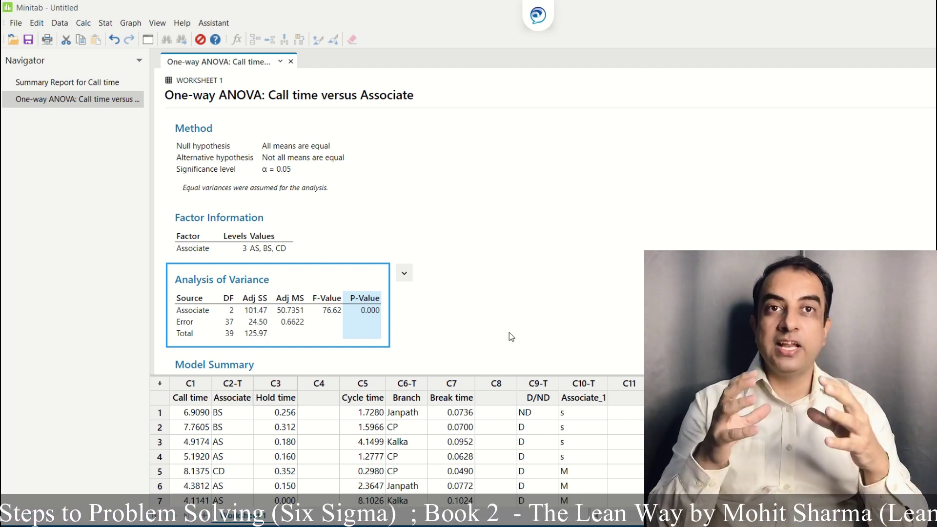
scroll(509, 332, down, 5)
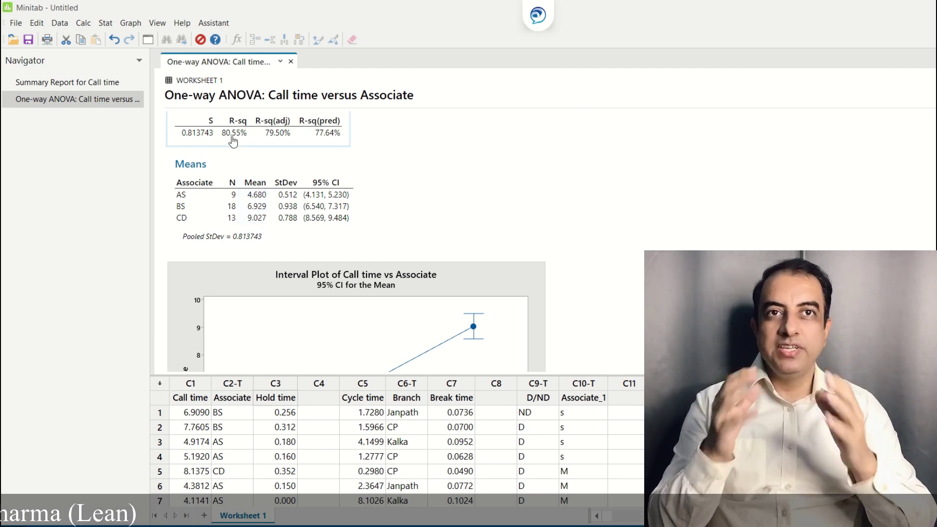
Plot a Fitted Line Plot of Call time (Y) on Hold time (X): Call time = 2.996 + 15.01 Hold time
click(105, 24)
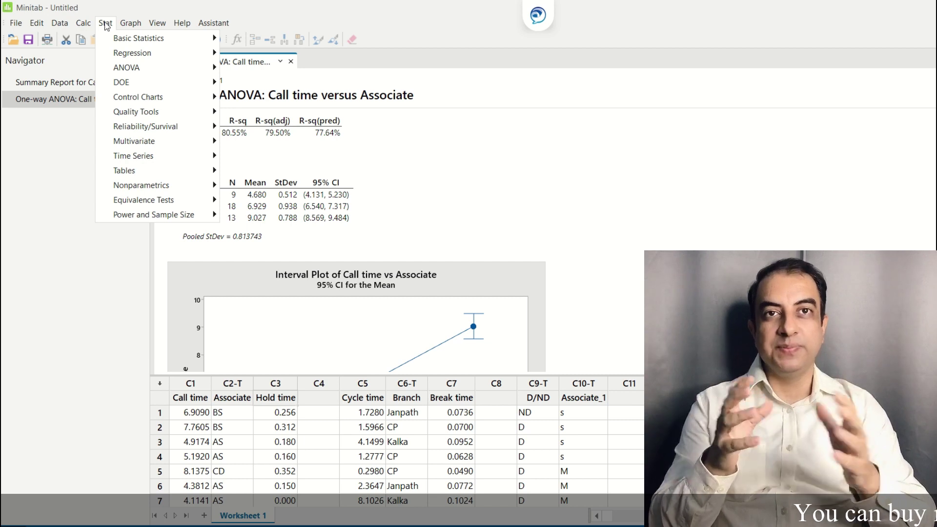
mouse_move(166, 58)
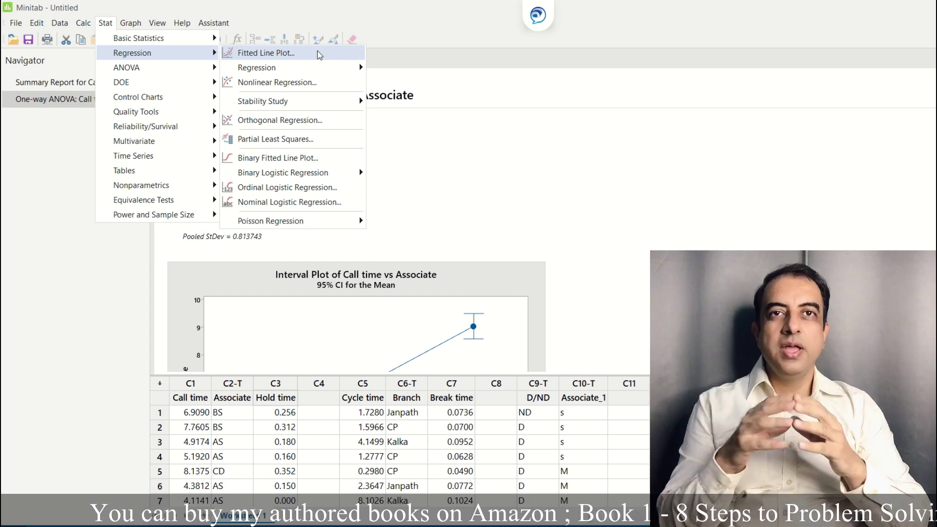
click(318, 54)
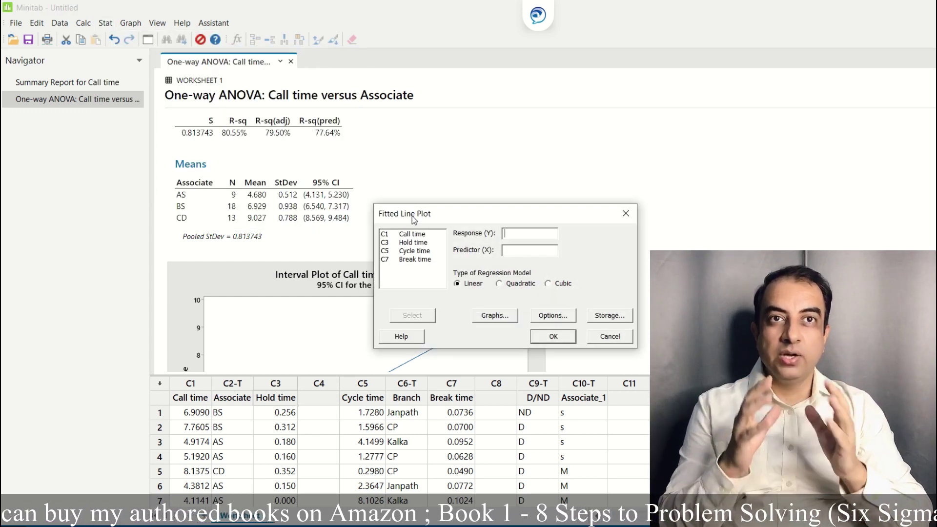
double_click(415, 236)
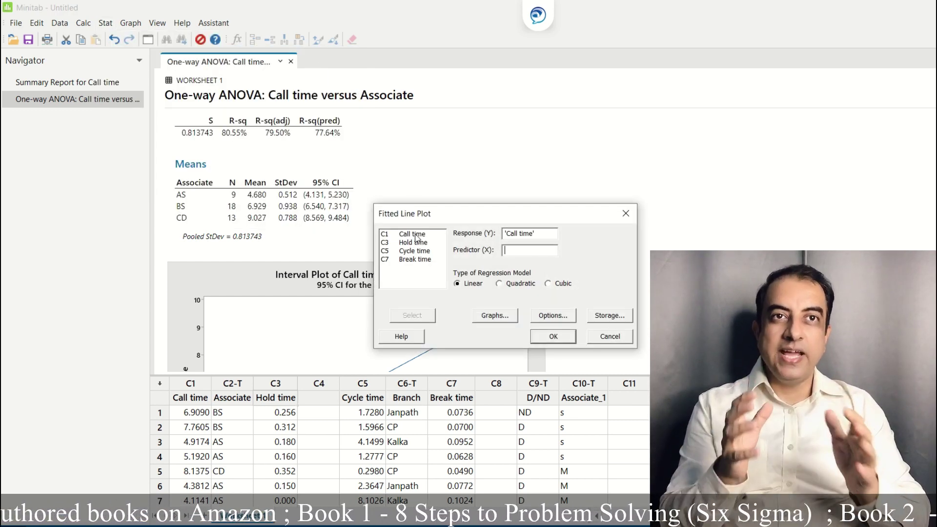
double_click(416, 244)
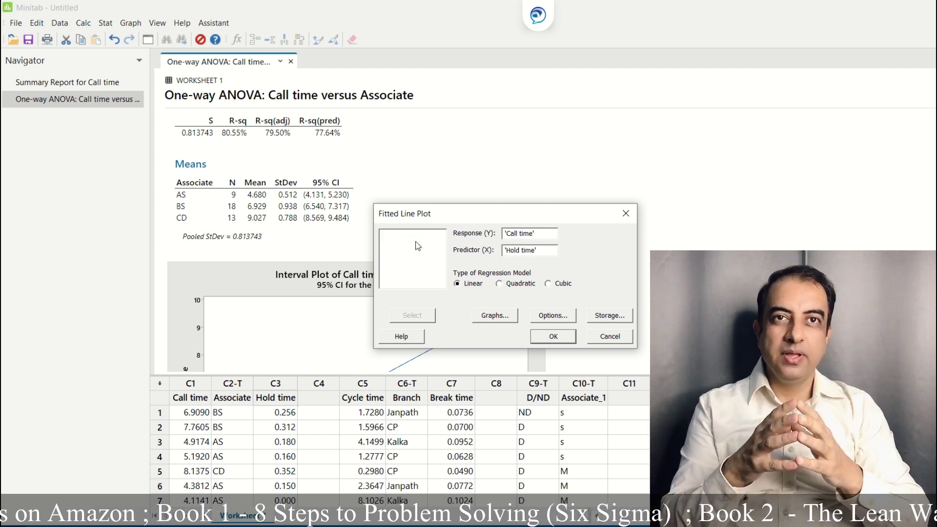
click(549, 339)
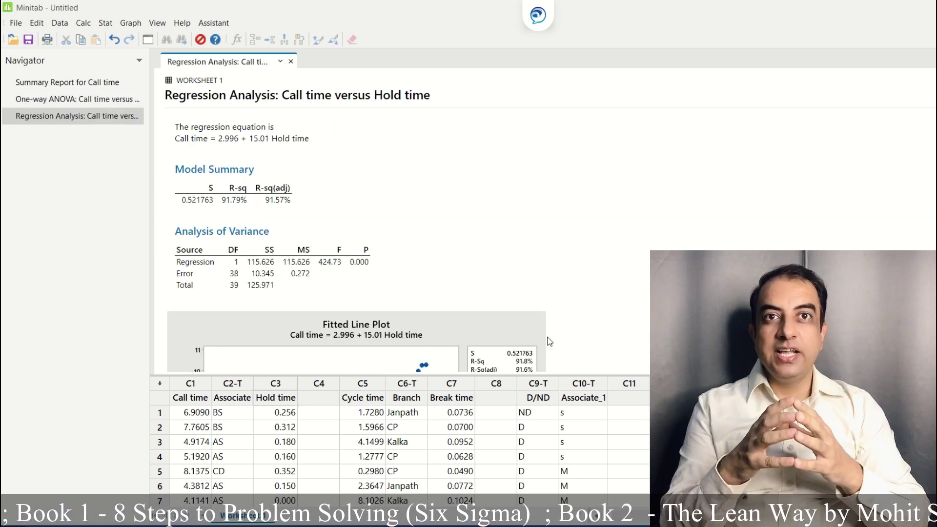
scroll(619, 236, down, 4)
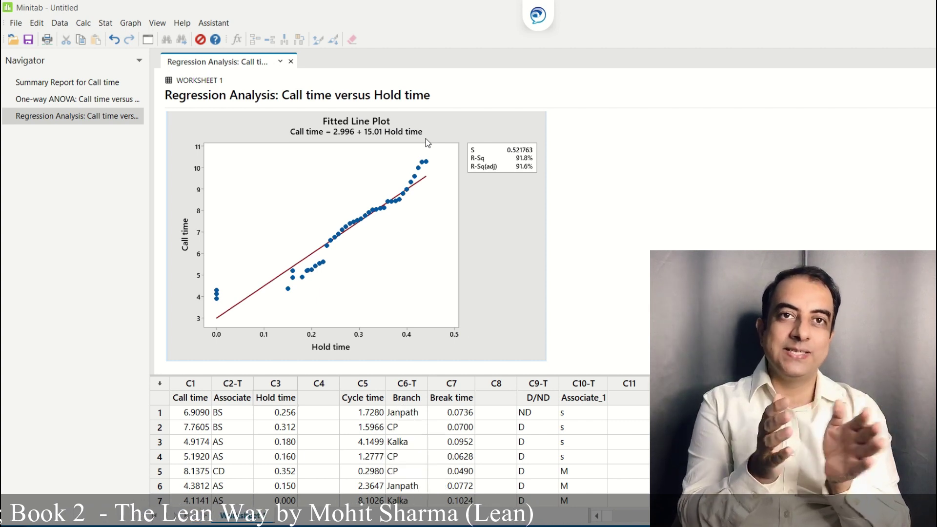
Generate a Graphical Summary of Cycle time (mean 2.9646, StDev 3.0414, N 35)
click(106, 23)
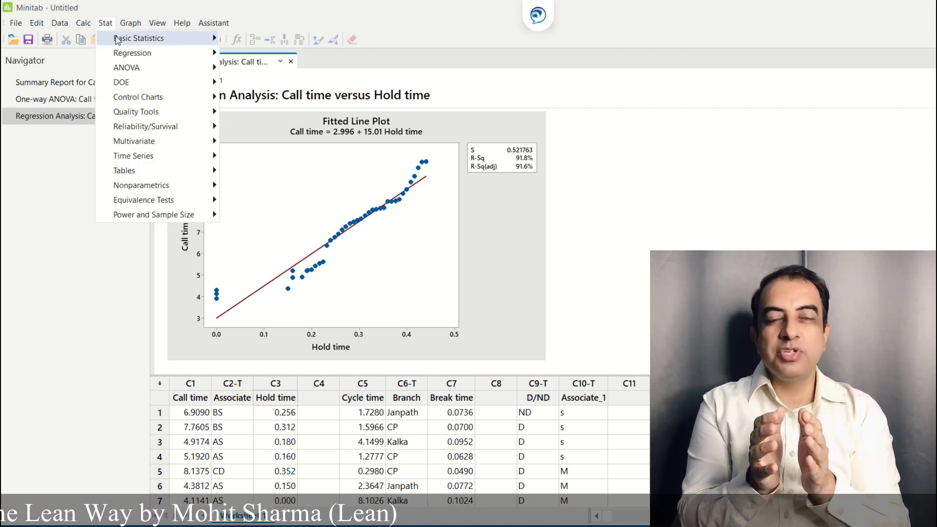
mouse_move(118, 38)
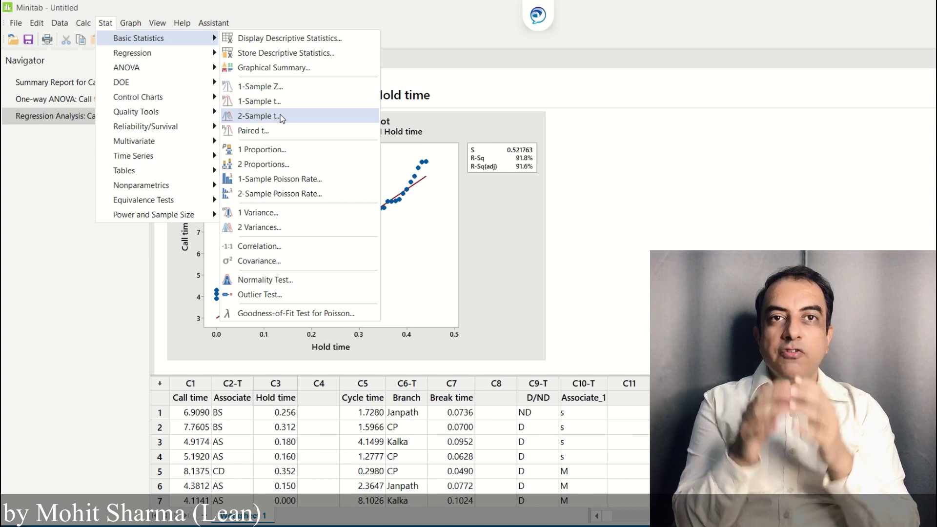
click(343, 68)
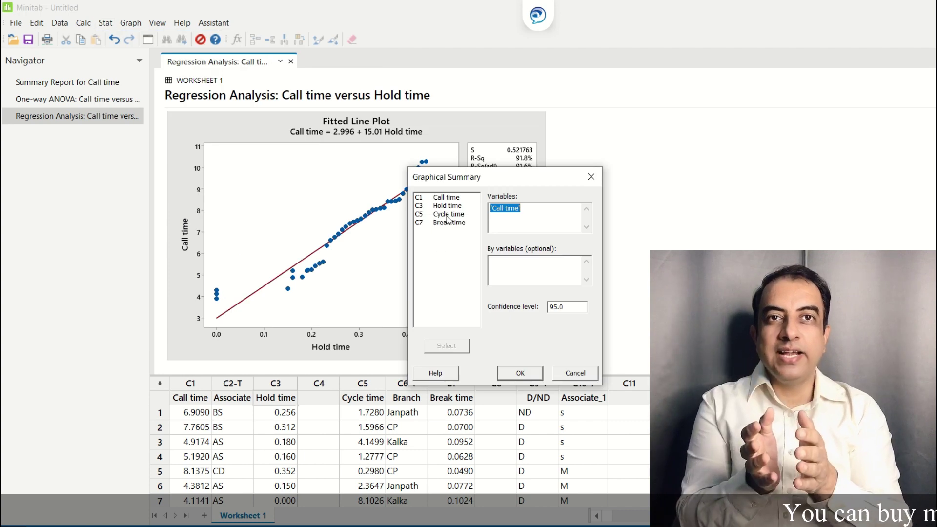
double_click(448, 214)
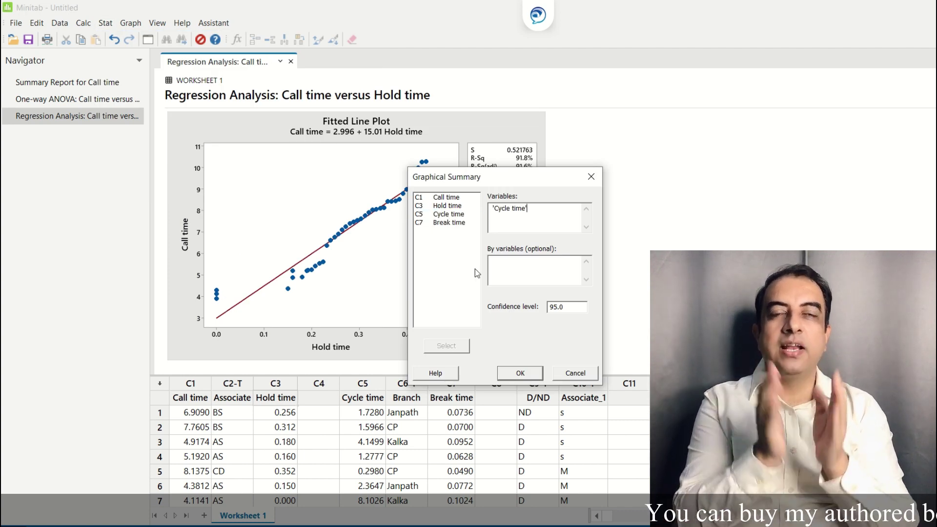
click(534, 377)
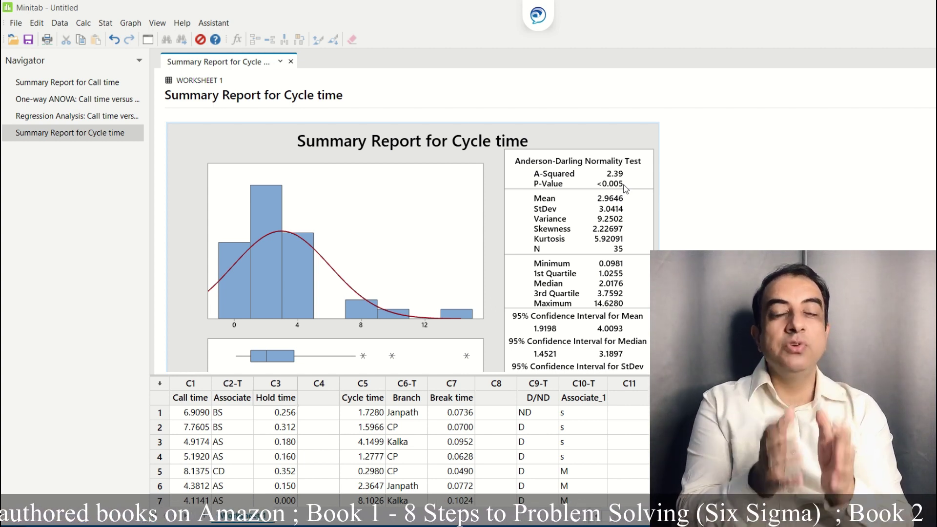
Run Mood's Median Test with response Cycle time and factor Branch (Chi-Square 25.76, p 0.000)
click(106, 23)
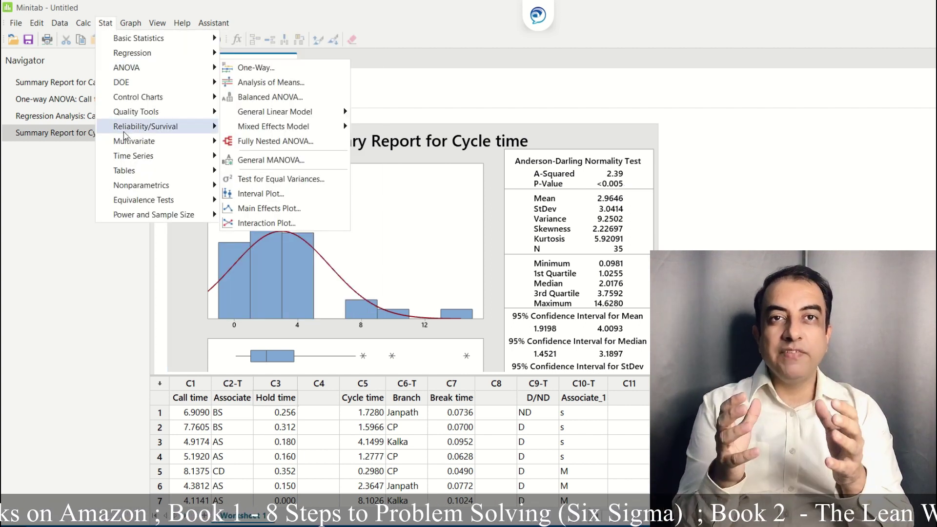
mouse_move(147, 189)
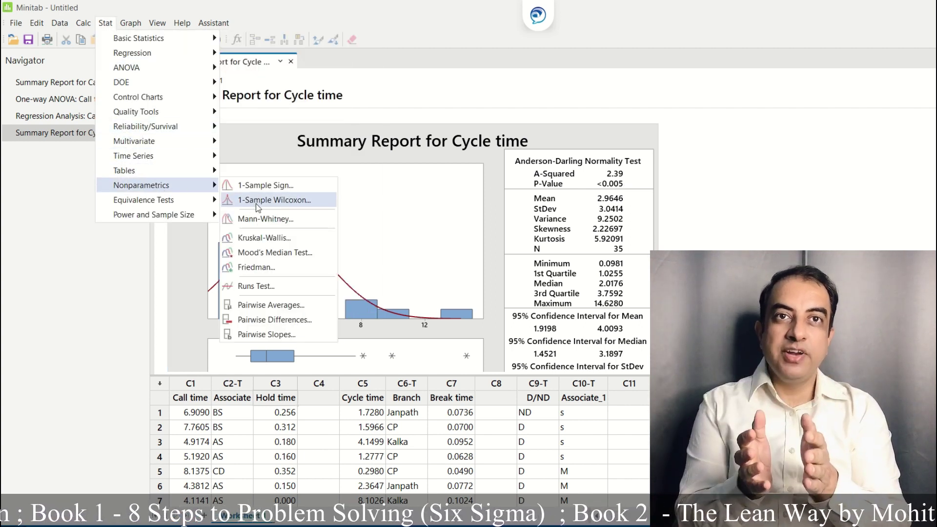
click(321, 253)
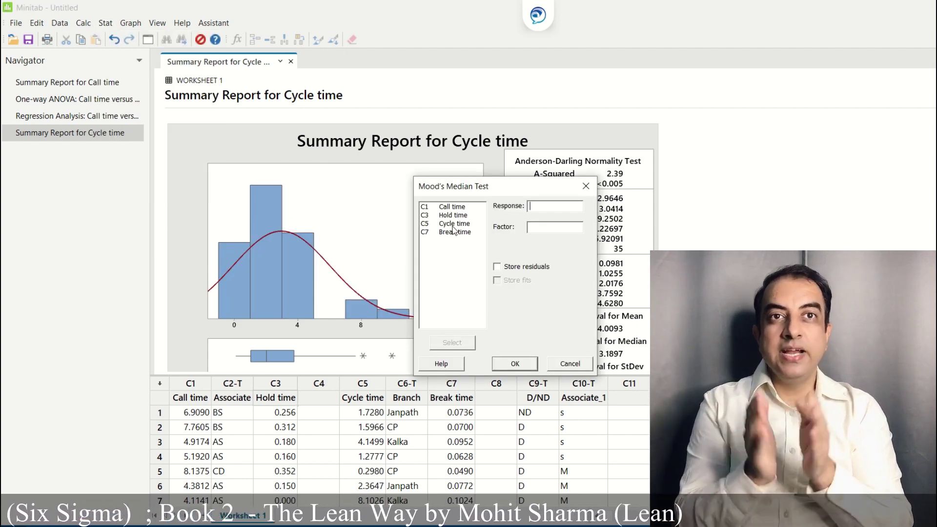
double_click(453, 226)
double_click(451, 240)
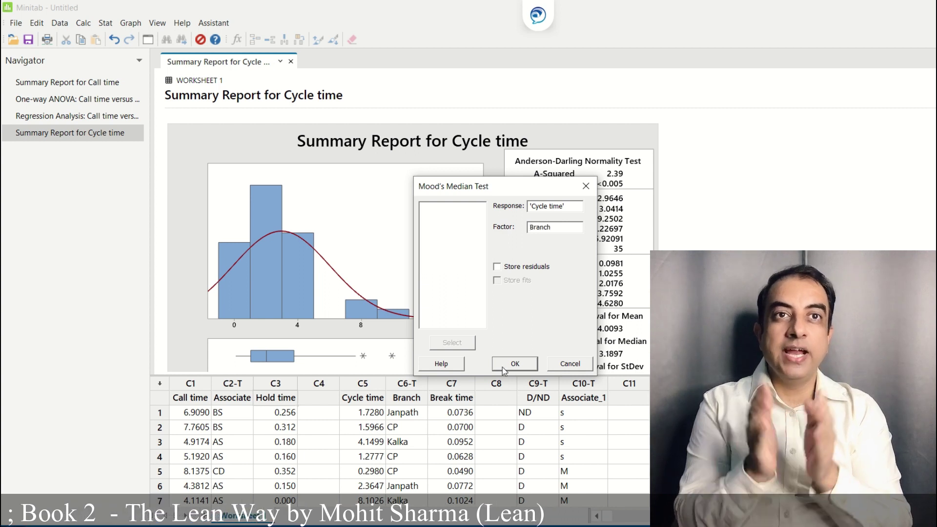
click(504, 366)
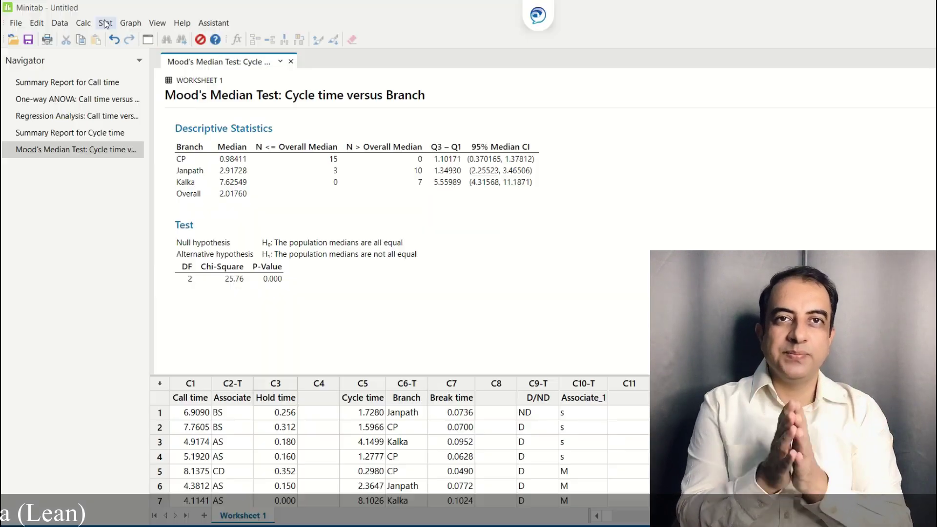
click(105, 25)
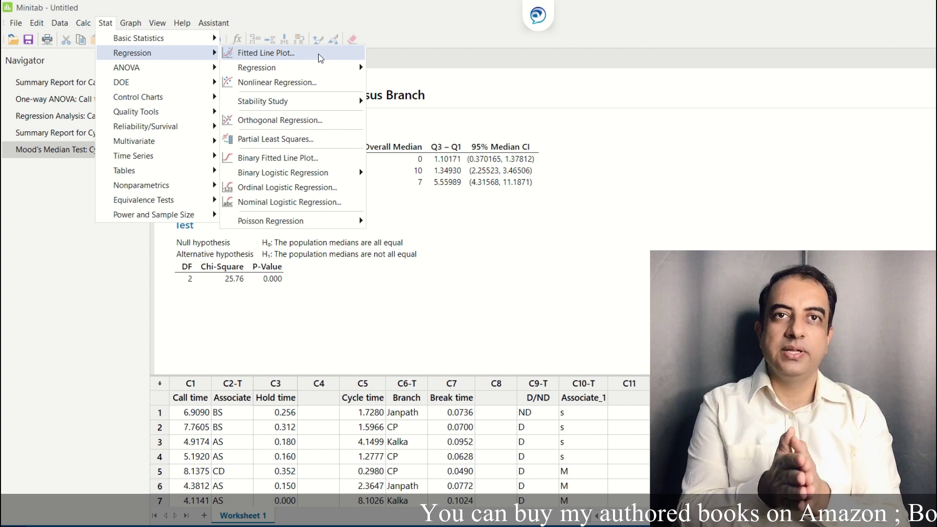
Plot Cycle time against predictor Break time: Cycle time = -7.320 + 136.4 Break time, R-Sq 68.4%
click(321, 55)
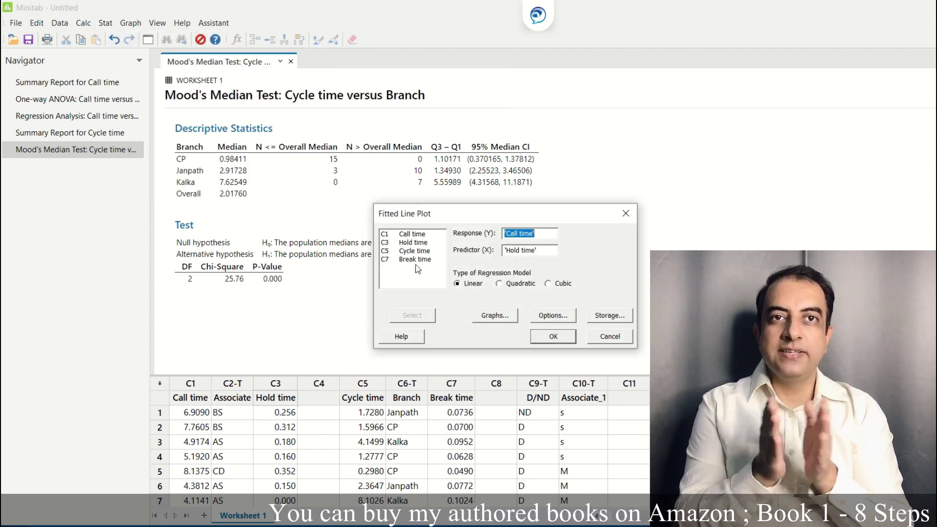
double_click(423, 253)
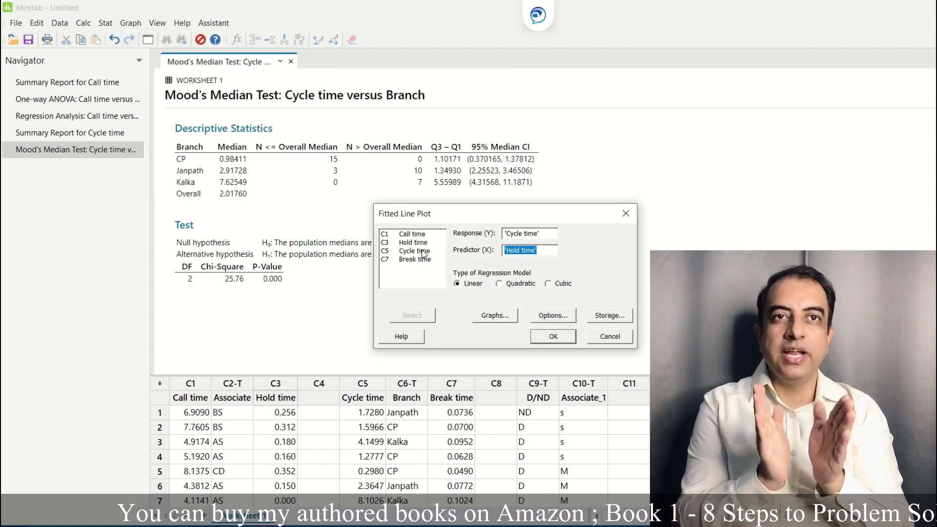
double_click(419, 260)
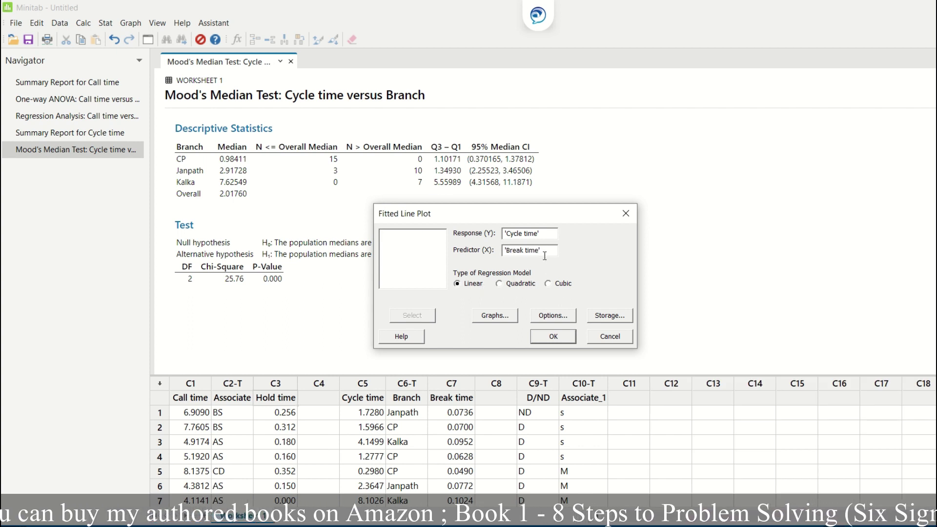
click(551, 337)
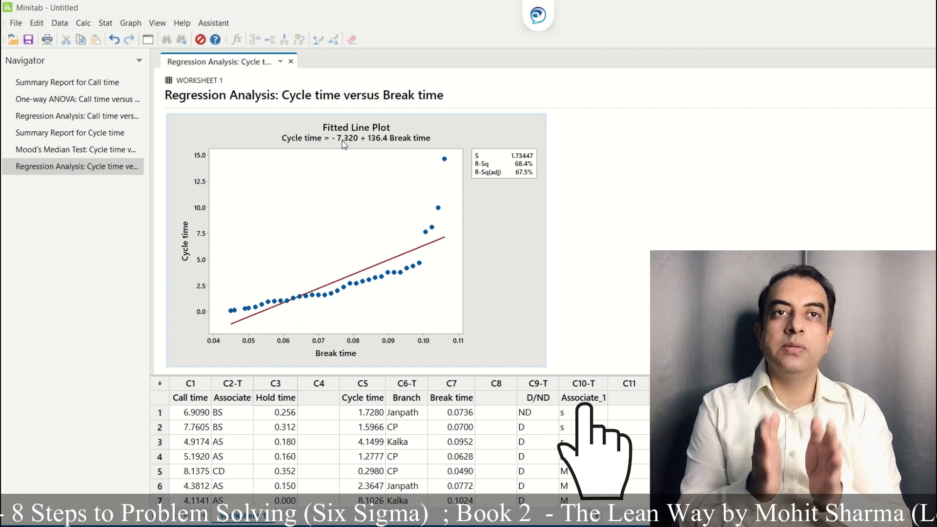
Run a Chi-Square Test for Association with D/ND as rows and Associate_1 as columns
click(106, 24)
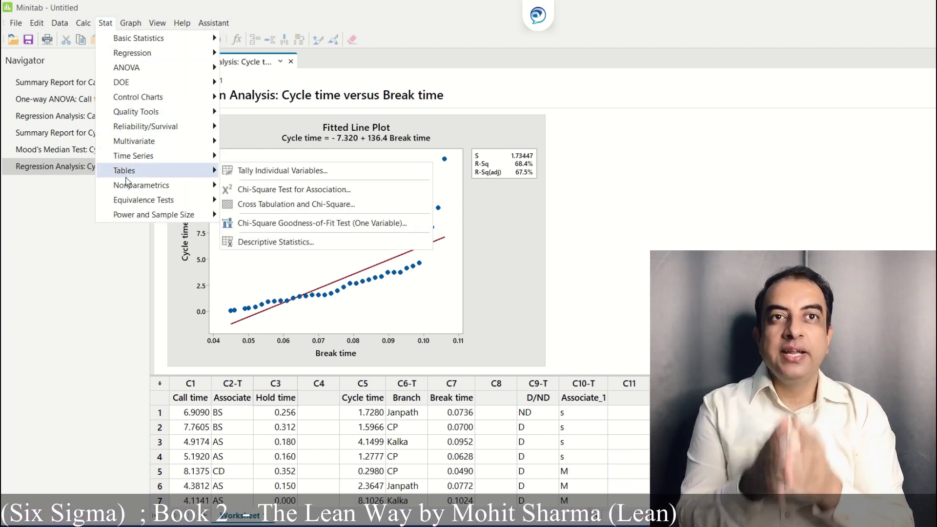
click(294, 195)
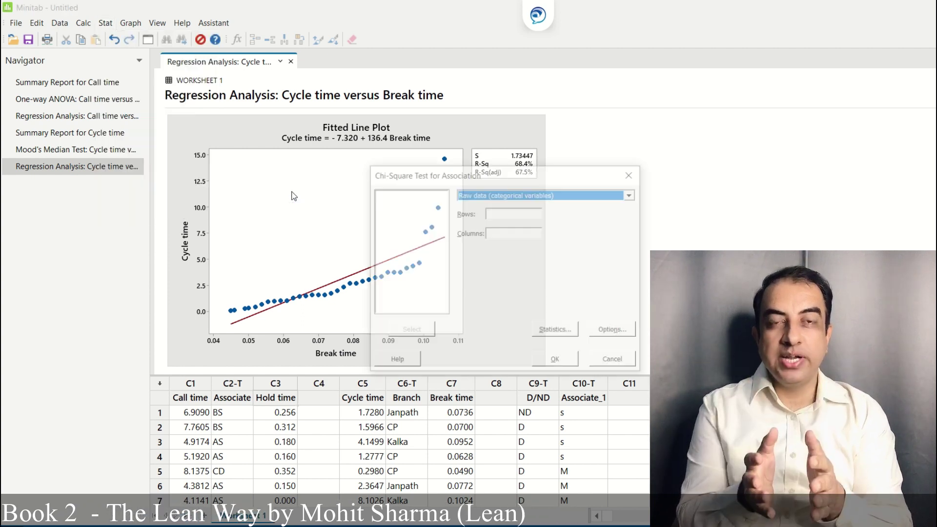
click(525, 212)
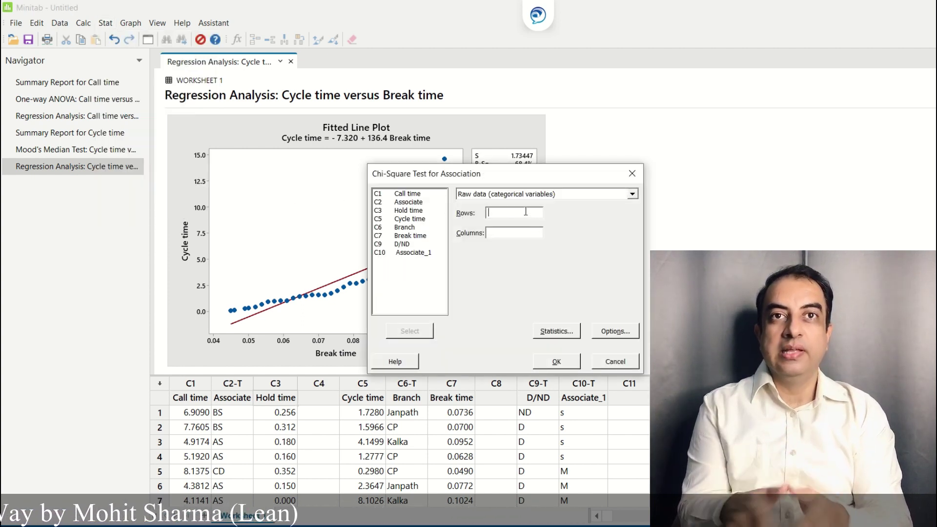
double_click(412, 245)
click(411, 253)
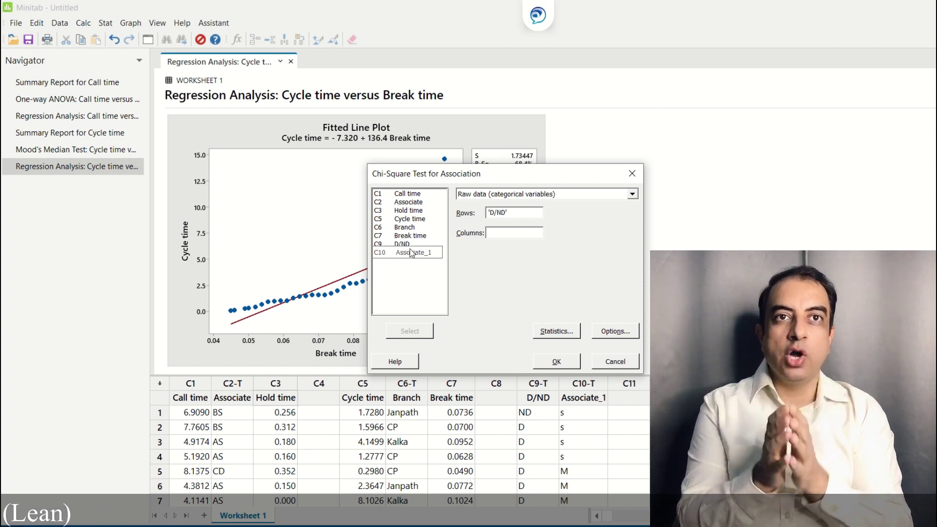
double_click(413, 252)
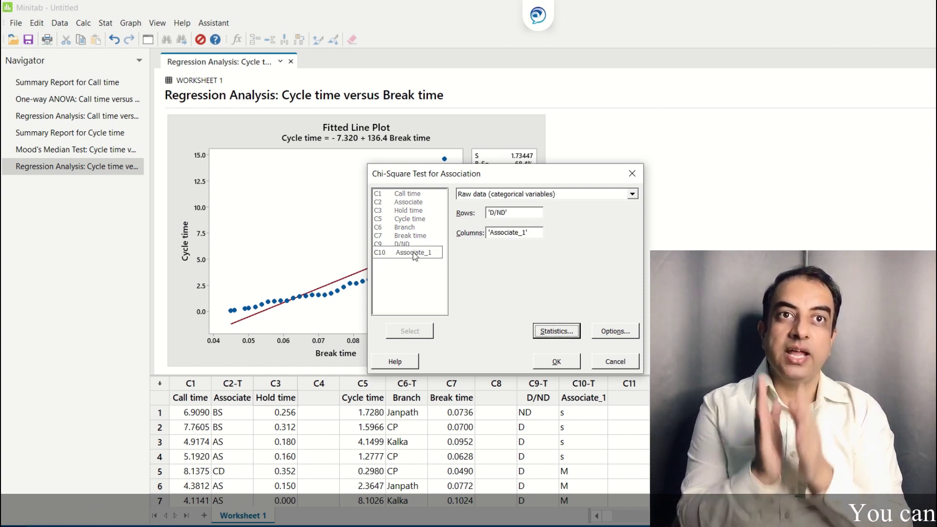
click(556, 363)
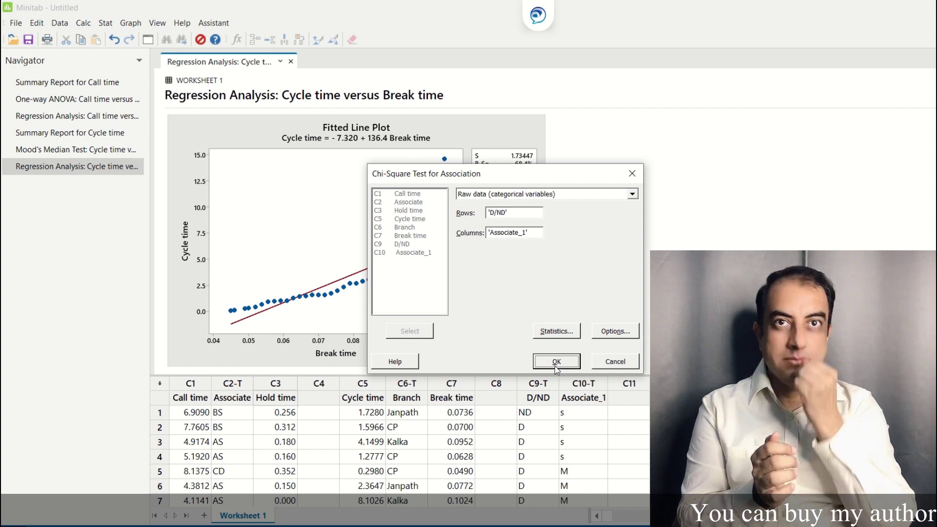